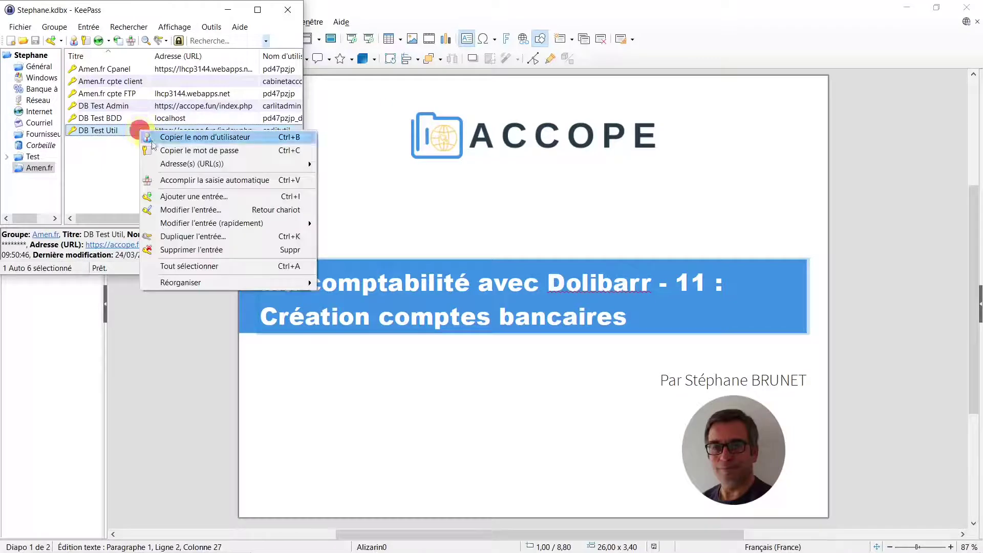
Open the DB Test Util entry's web address in the browser and auto-fill its username and password to log in
mouse_move(197, 164)
click(338, 168)
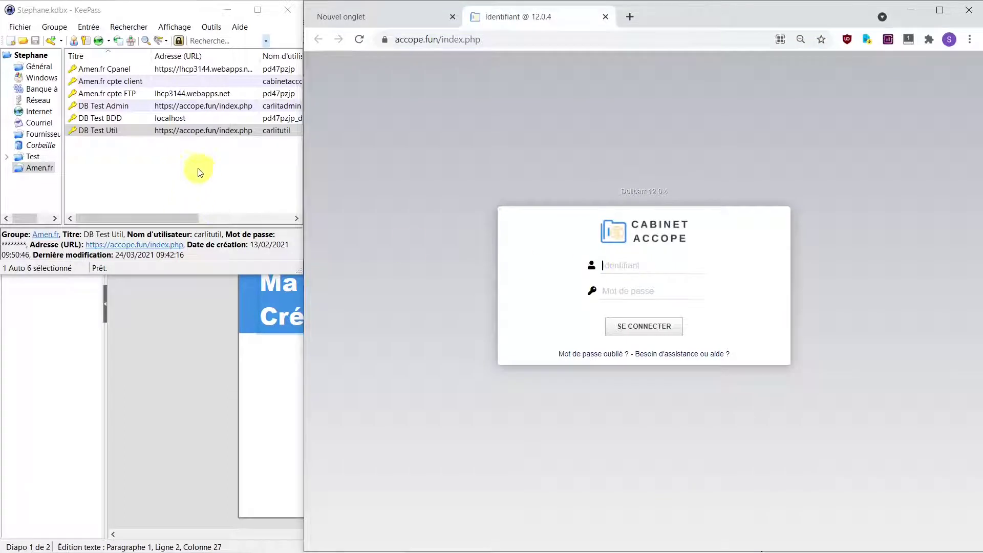
right_click(138, 131)
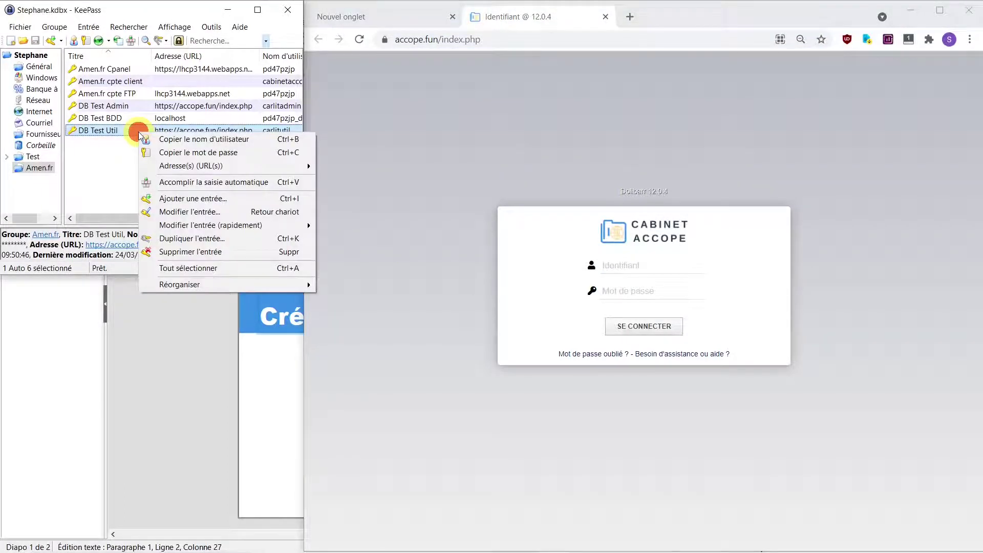
click(189, 182)
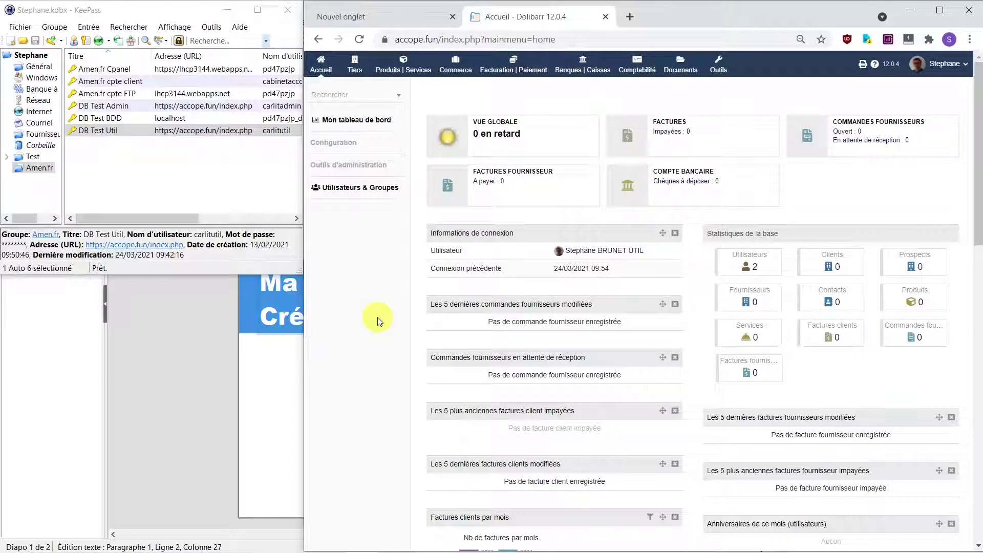
Start a new financial account under Banques | Caisses with the reference QON1 and the label QONTO
click(584, 68)
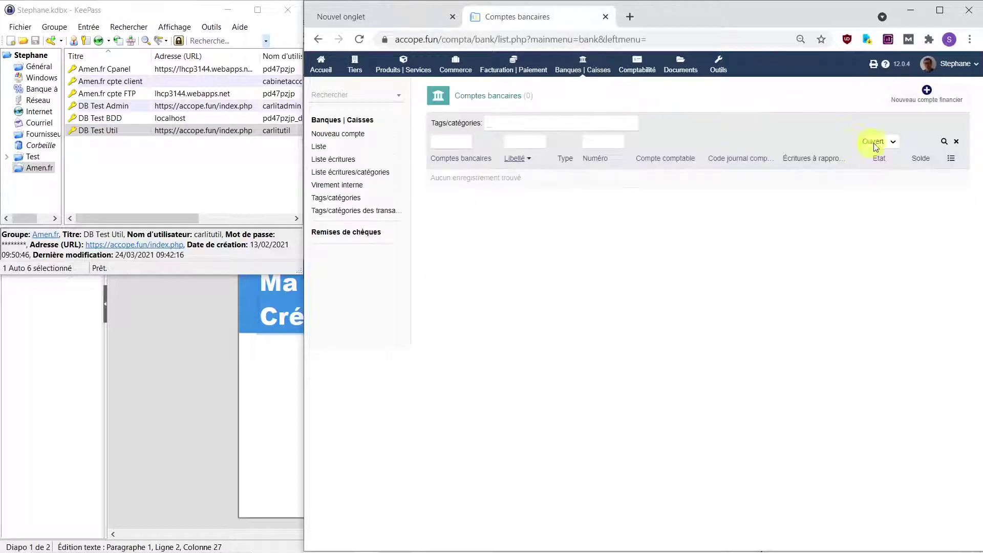
click(927, 92)
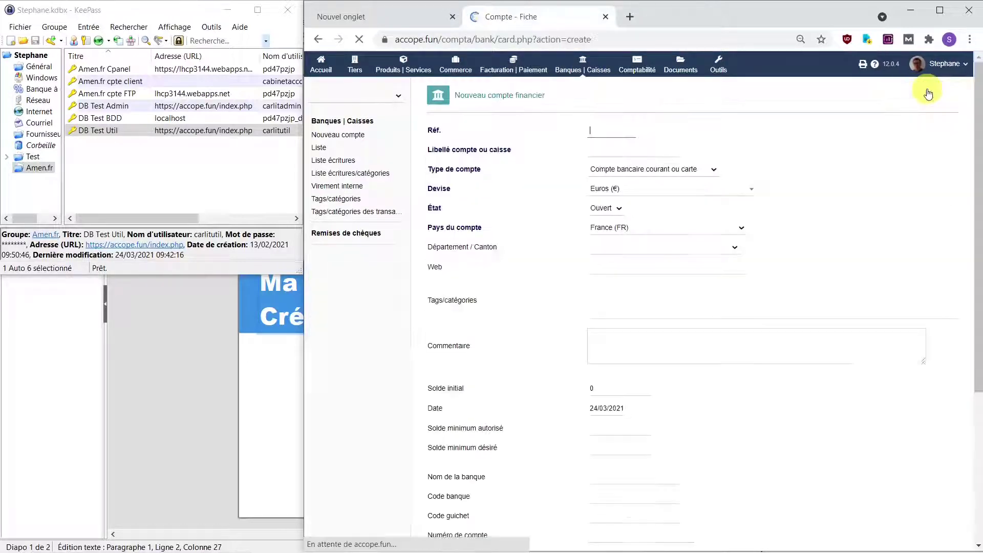
scroll(693, 423, down, 4)
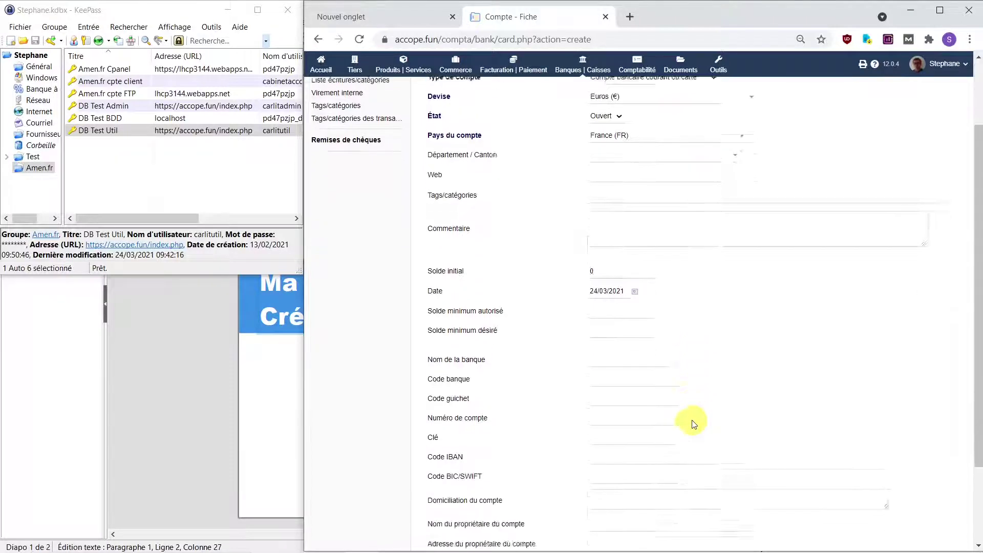
scroll(693, 420, up, 3)
scroll(692, 420, up, 2)
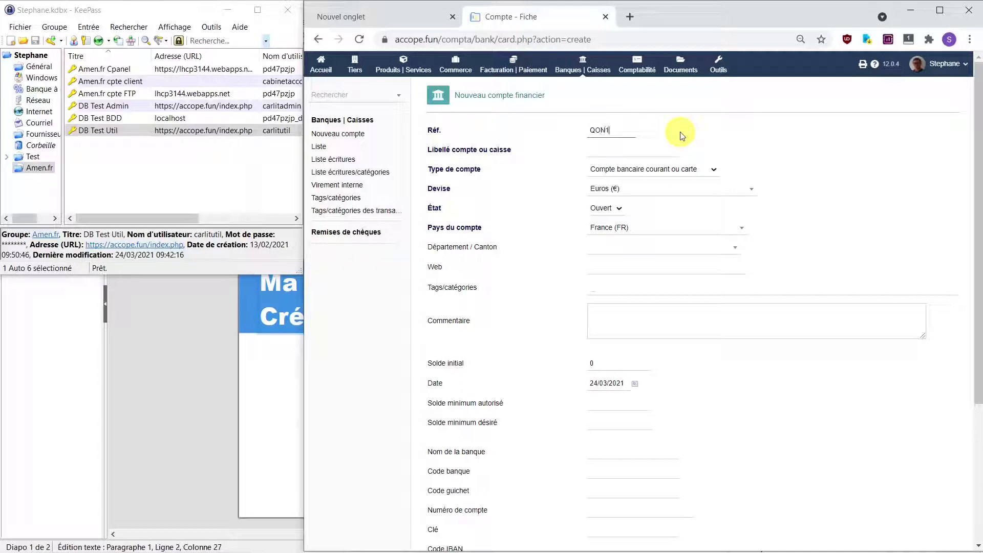
key(Tab)
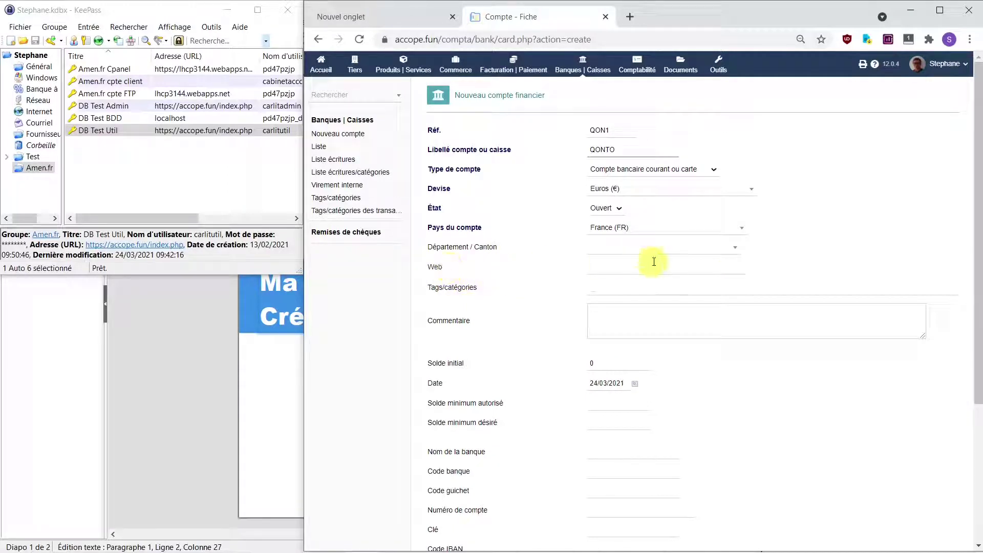
mouse_move(583, 548)
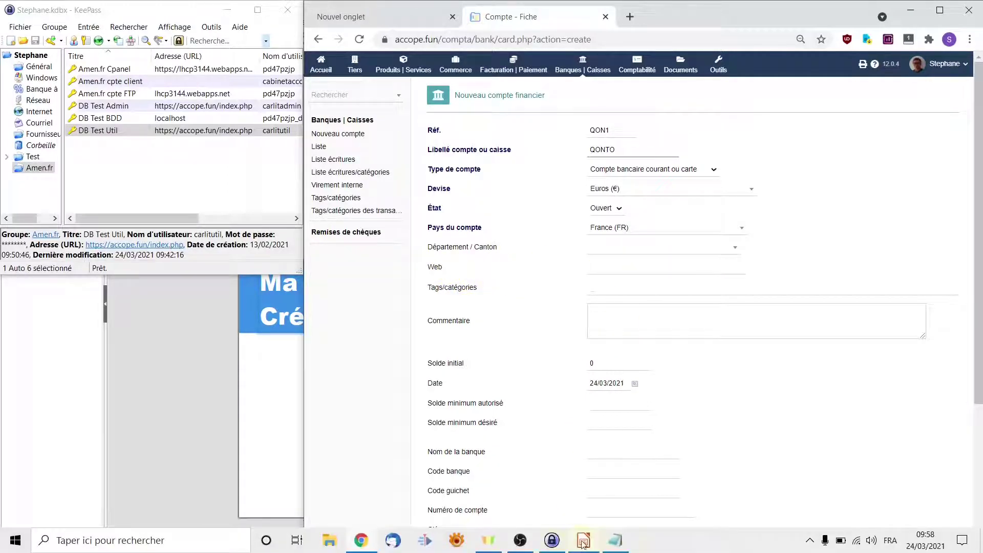
click(624, 540)
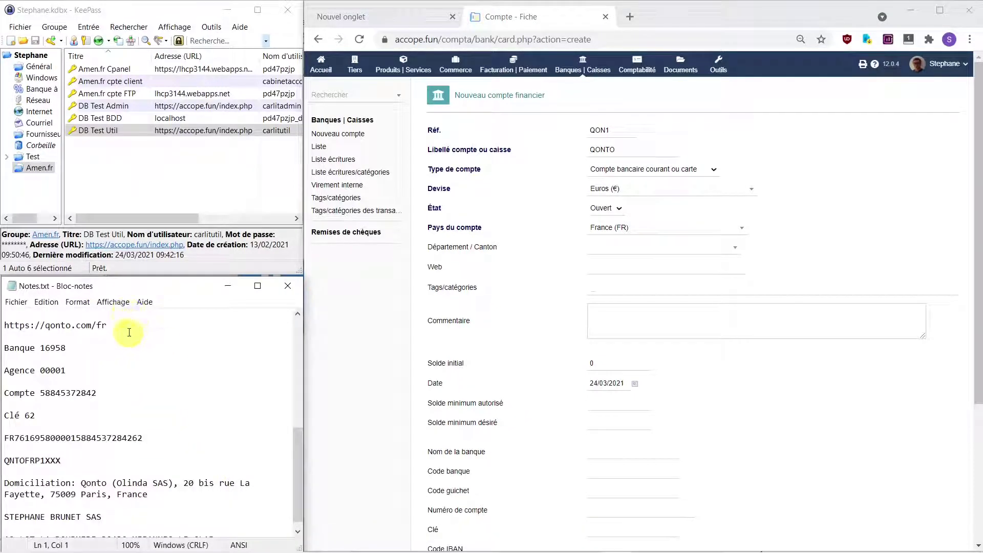
drag(110, 322, 3, 325)
key(ctrl+c)
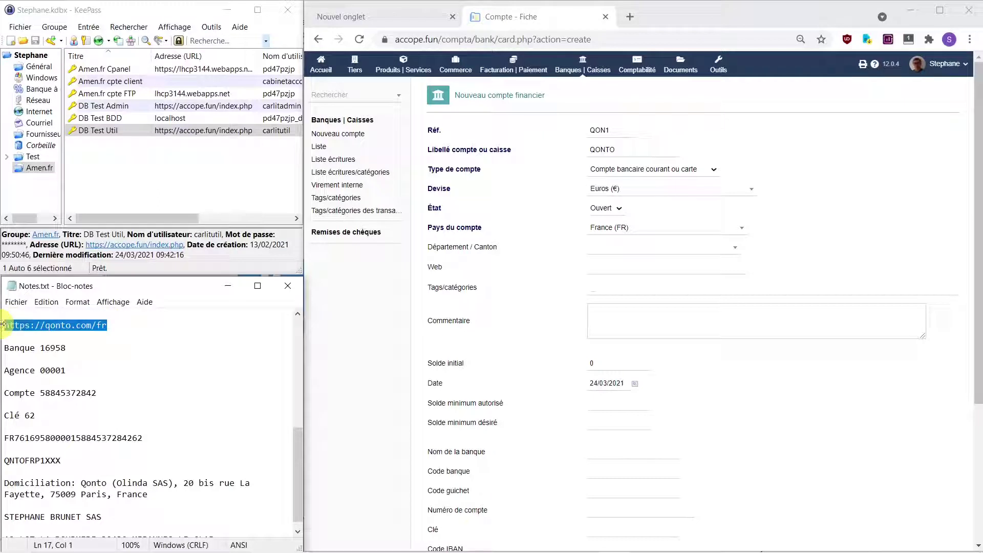
click(622, 268)
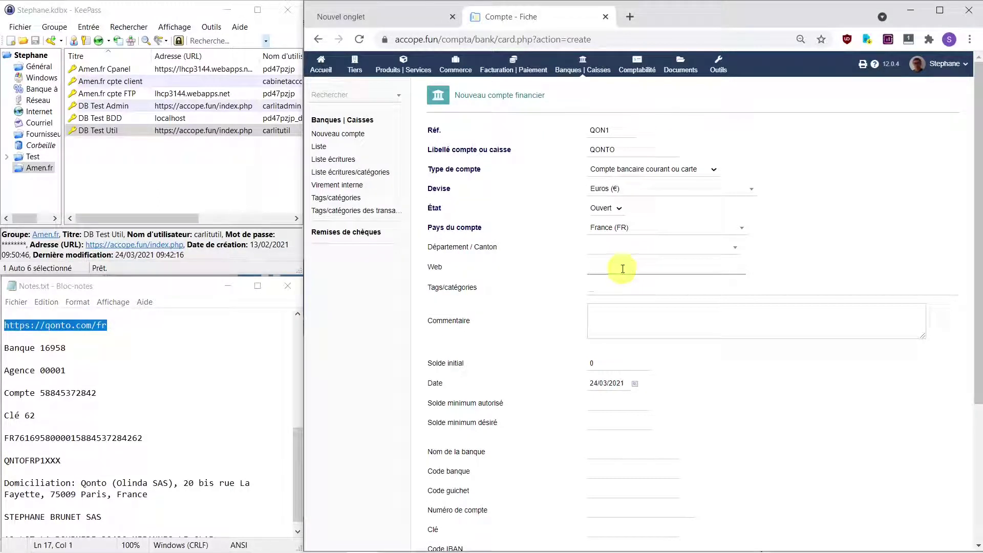
key(ctrl+v)
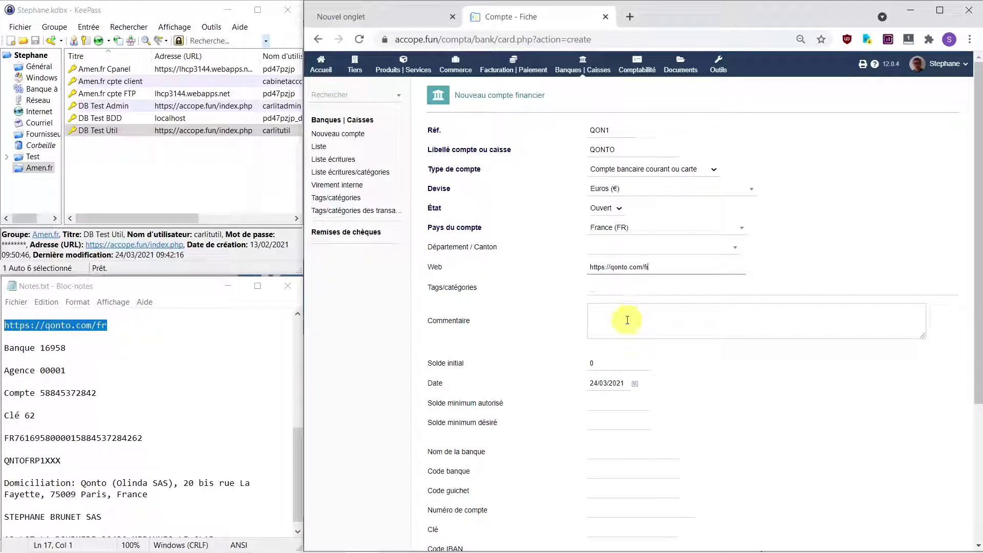
Set the account's initial balance to 500 and its date to 31/03/2021
click(610, 361)
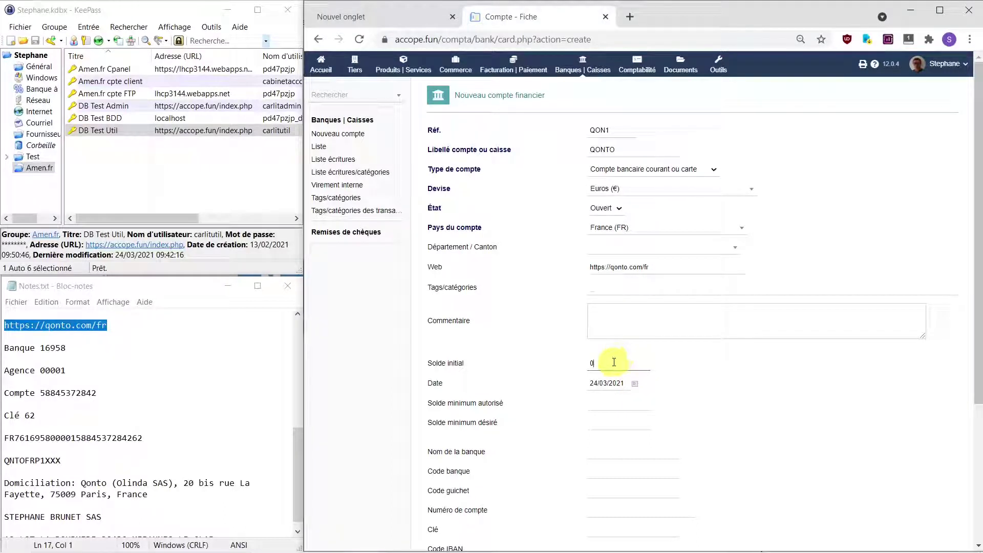
drag(614, 359, 594, 358)
click(634, 384)
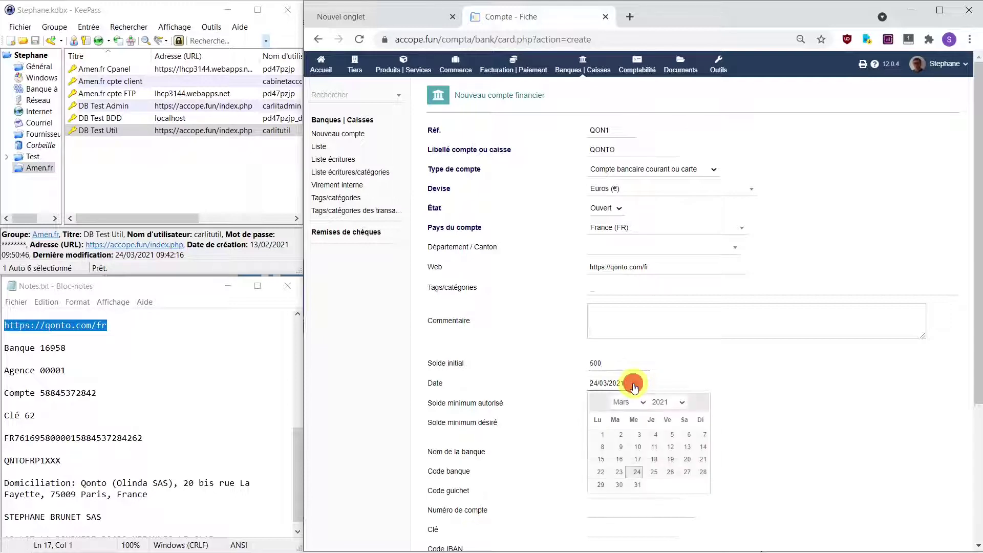
click(637, 484)
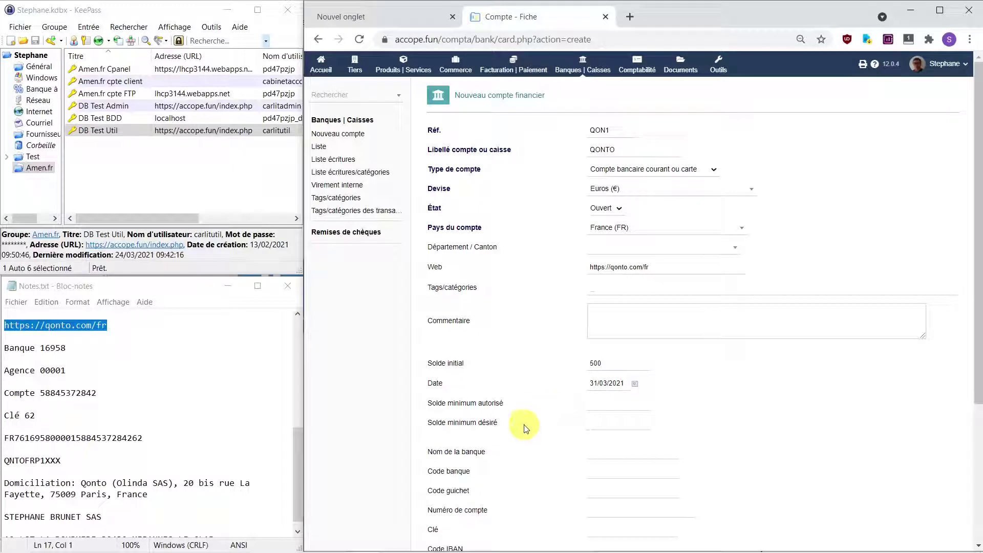
Copy the account label QONTO into the bank name field (Nom de la banque)
scroll(758, 418, down, 4)
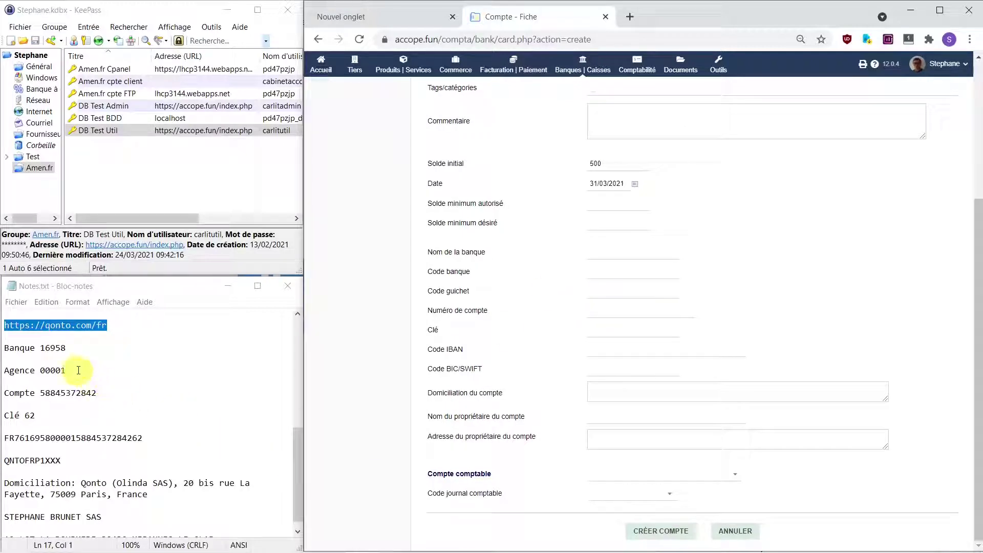
click(623, 251)
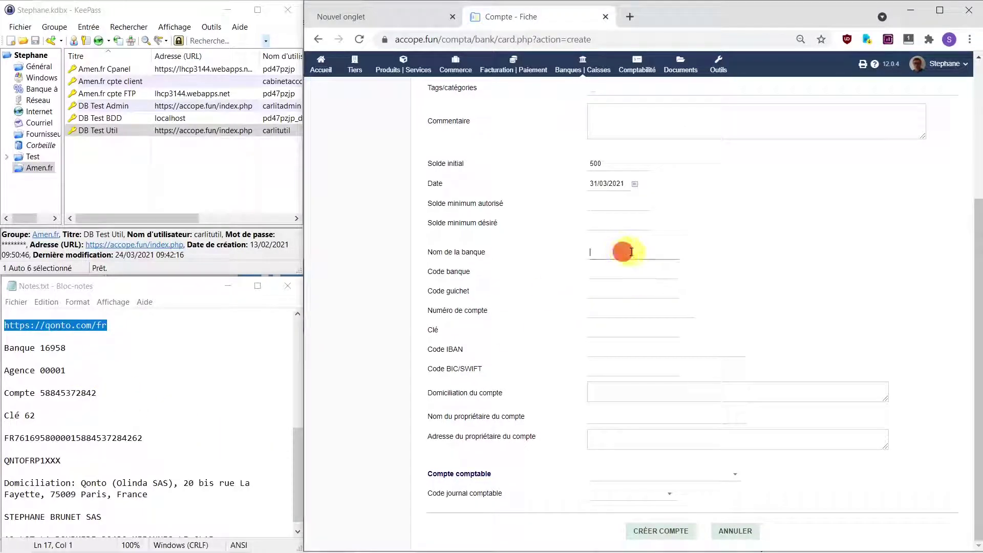
scroll(633, 252, up, 3)
drag(634, 142, 576, 149)
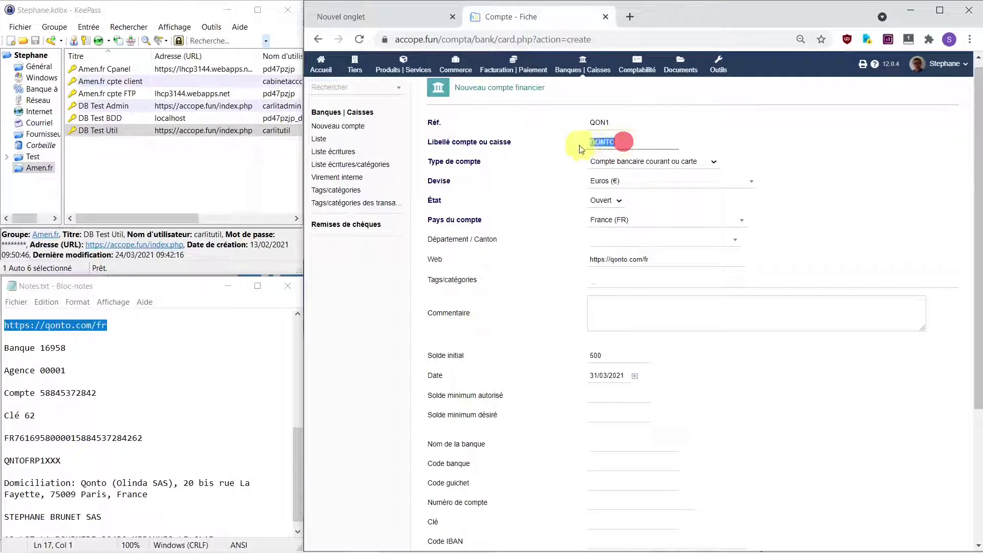
key(ctrl+c)
click(632, 443)
key(ctrl+v)
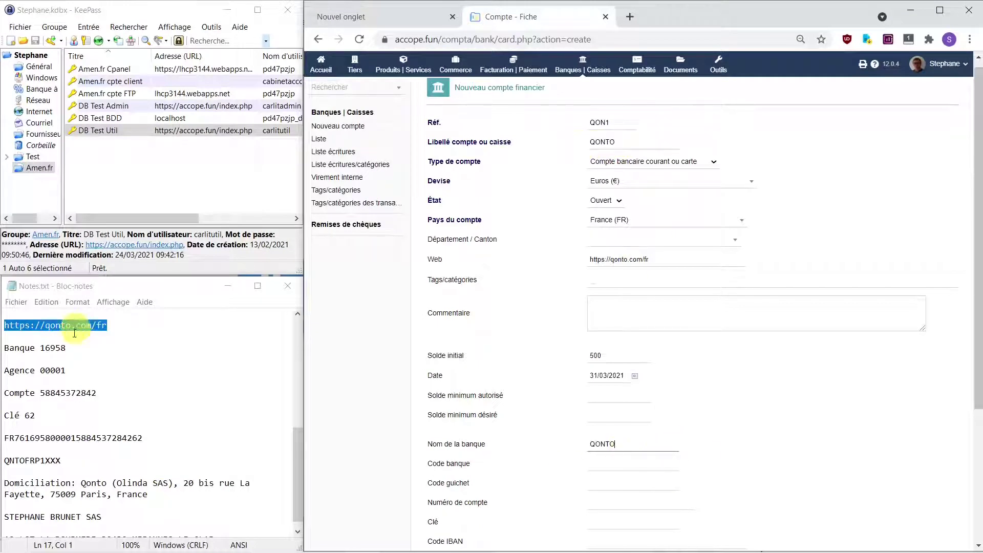
Copy the bank code 16958 and the branch code 00001 from the notes into Code banque and Code guichet
click(49, 352)
drag(41, 347, 65, 347)
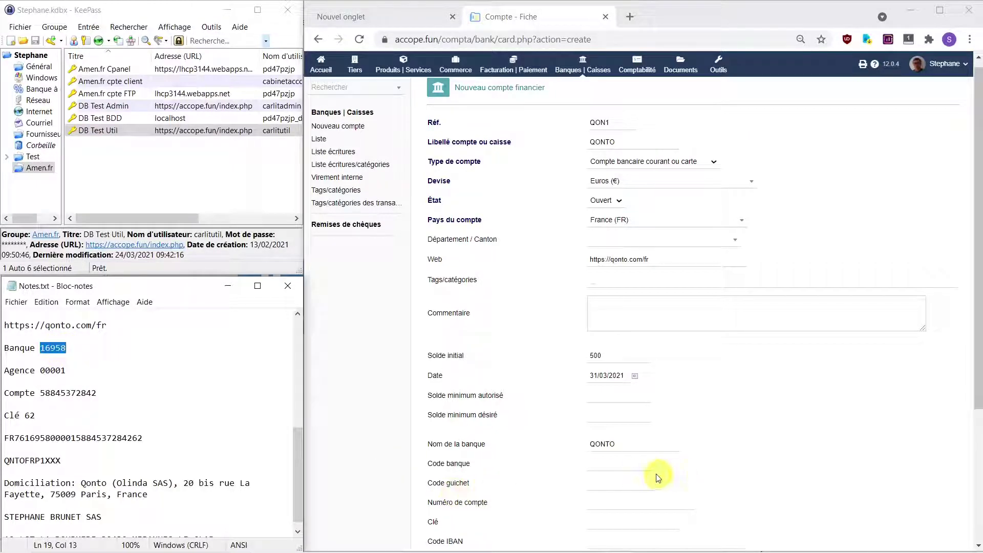
click(647, 464)
key(ctrl+v)
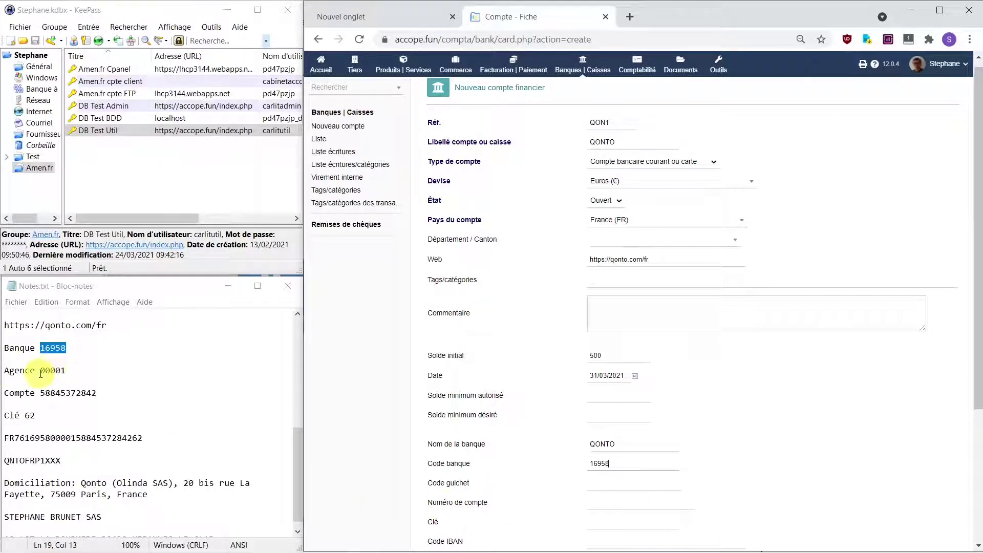
drag(40, 370, 97, 393)
key(ctrl+c)
click(624, 481)
key(ctrl+v)
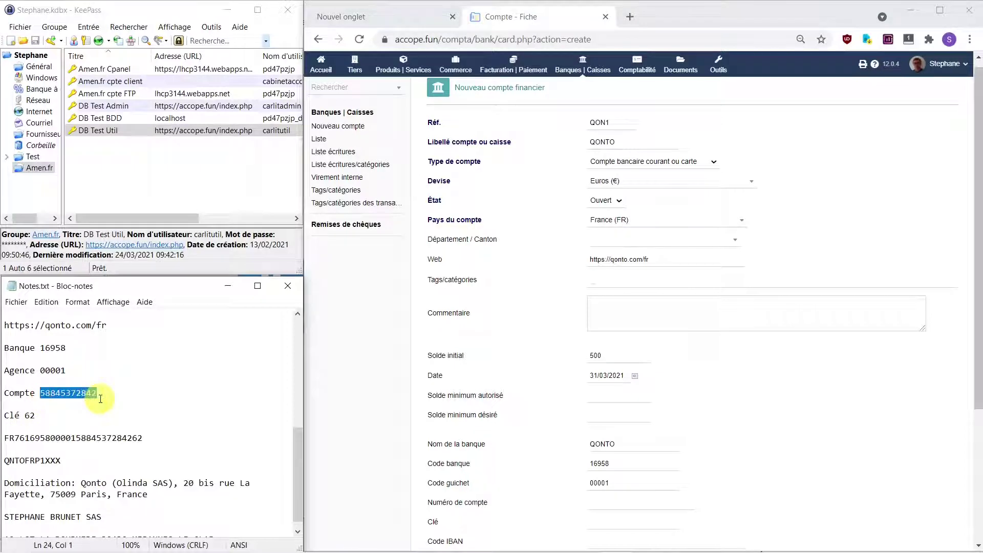
Copy the bank account number and its check key from the notes into Numéro de compte and Clé
key(ctrl+c)
click(629, 500)
key(ctrl+v)
drag(26, 416, 43, 416)
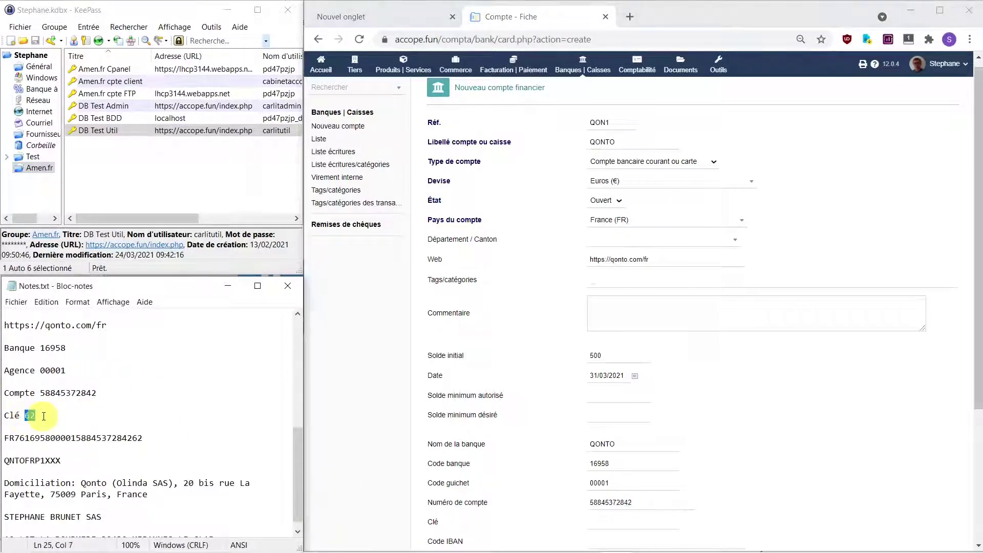
key(ctrl+c)
click(603, 522)
scroll(603, 522, down, 3)
key(ctrl+v)
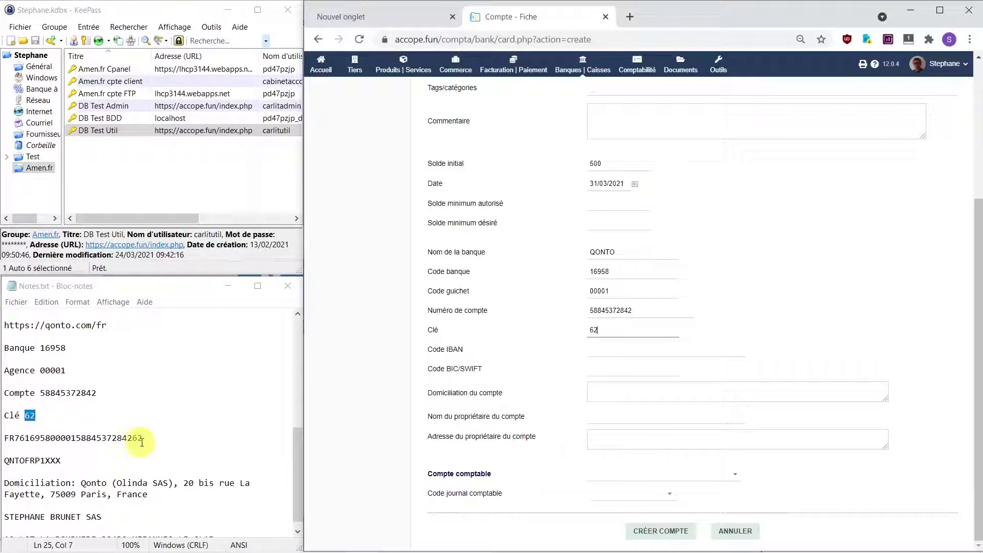
Copy the IBAN and the BIC/SWIFT code QNTOFRP1XXX from the notes into their fields on the account form
drag(142, 442, 6, 440)
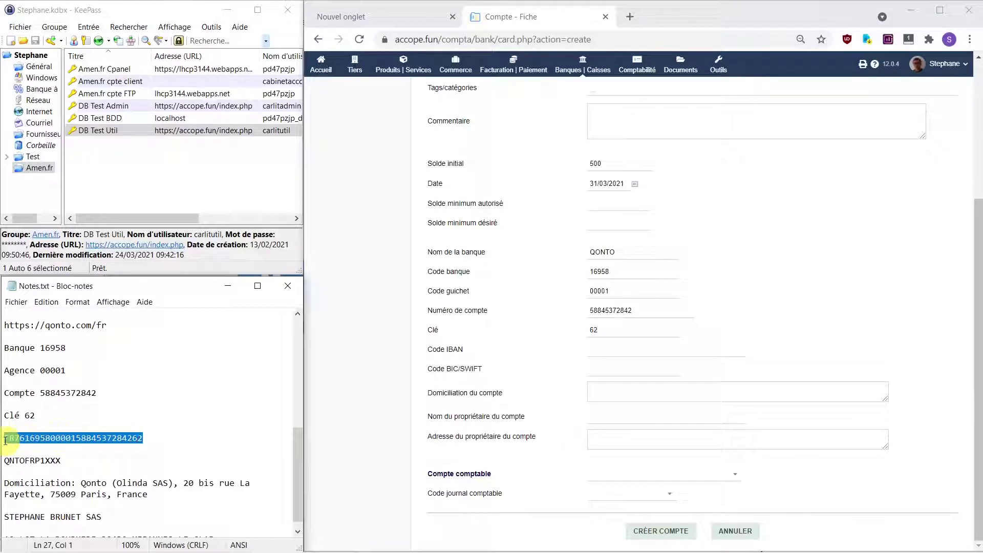
key(ctrl+c)
click(643, 352)
key(ctrl+v)
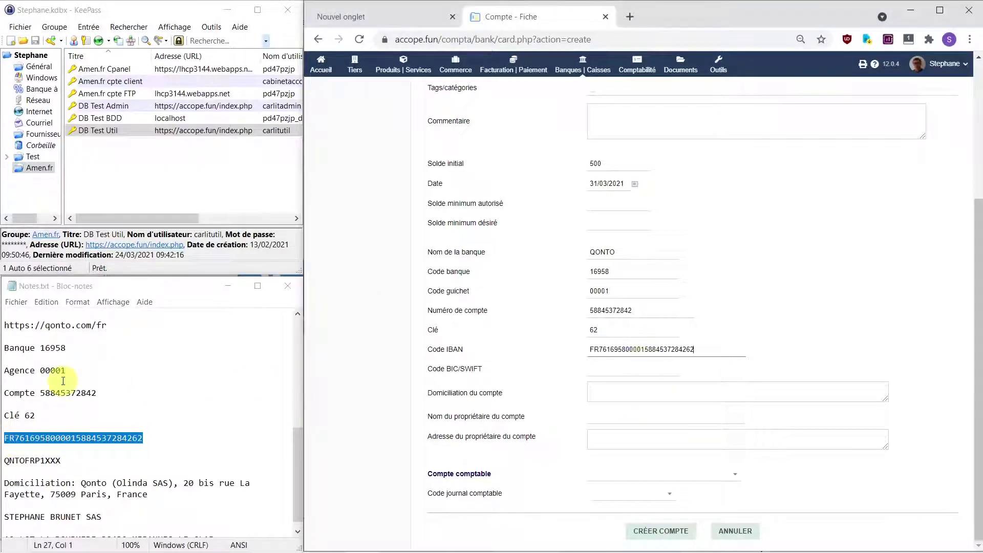
click(72, 460)
drag(71, 460, 148, 490)
key(ctrl+c)
click(632, 368)
key(ctrl+v)
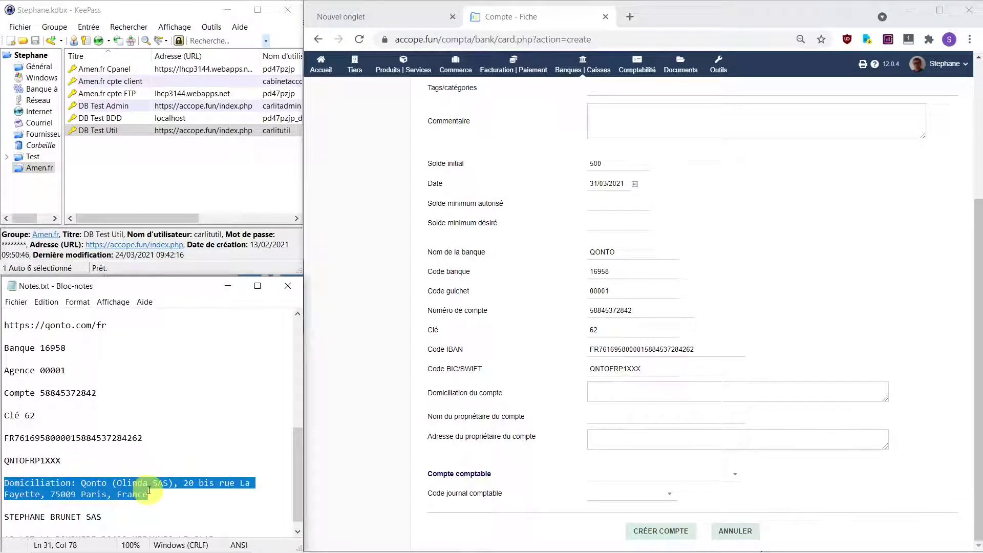
Copy the bank's domiciliation line from the notes into the Domiciliation du compte field
key(ctrl+c)
click(652, 394)
key(ctrl+v)
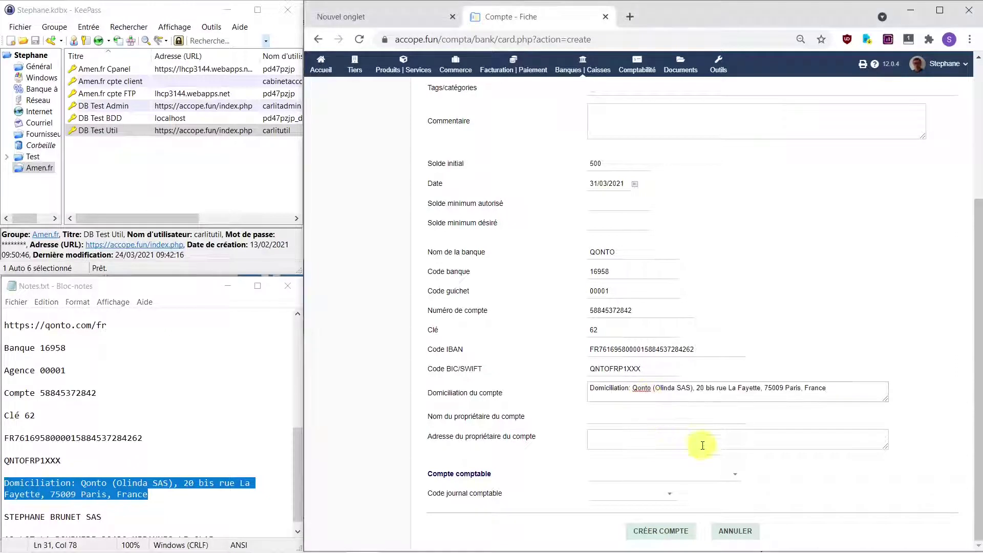
Copy the account owner's name and postal address from the notes into the two owner fields
scroll(118, 500, down, 1)
drag(102, 505, 4, 505)
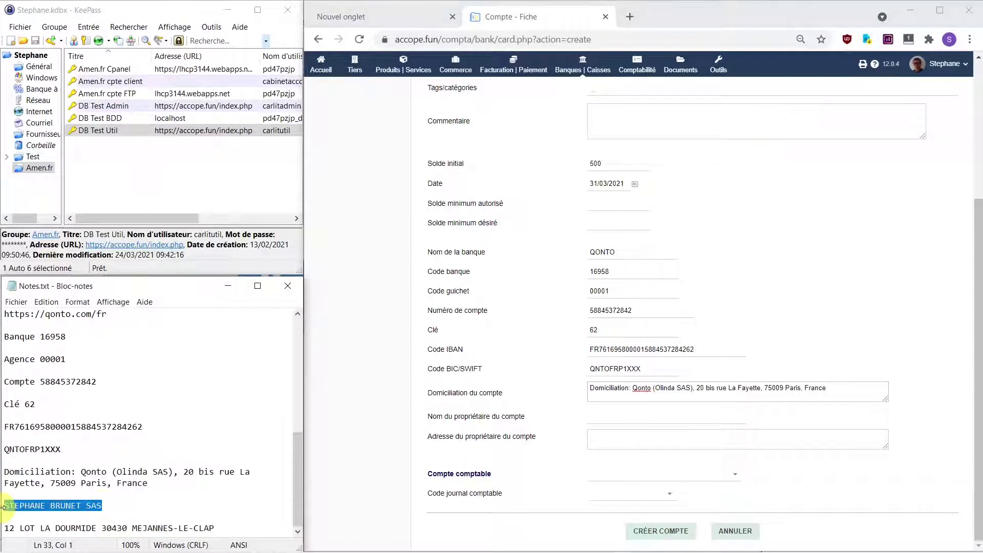
click(618, 416)
key(ctrl+v)
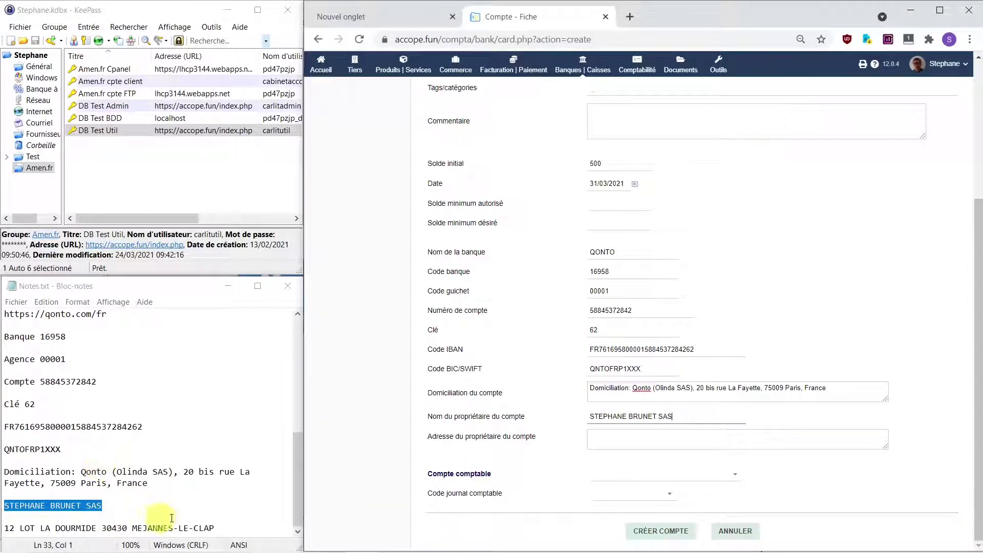
drag(4, 528, 241, 527)
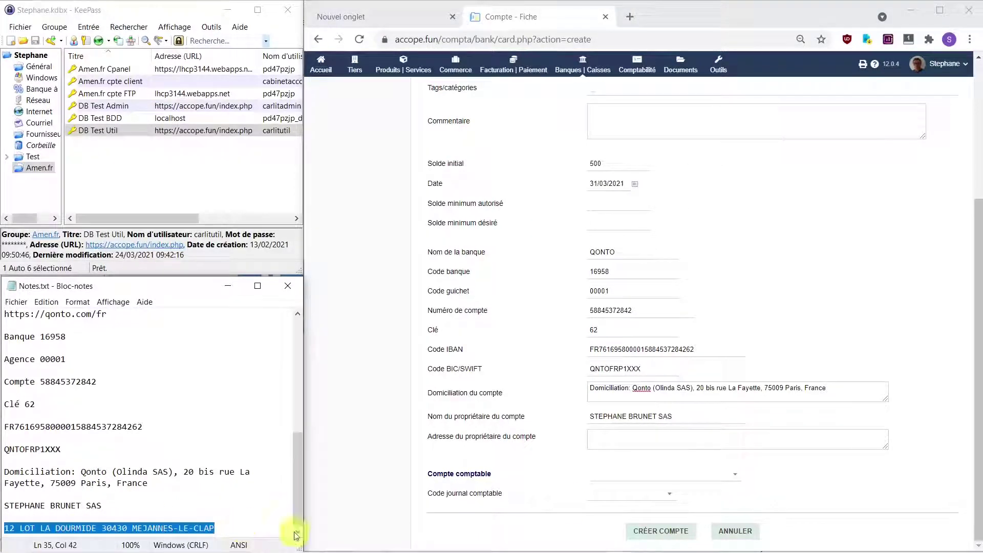
click(660, 438)
key(ctrl+v)
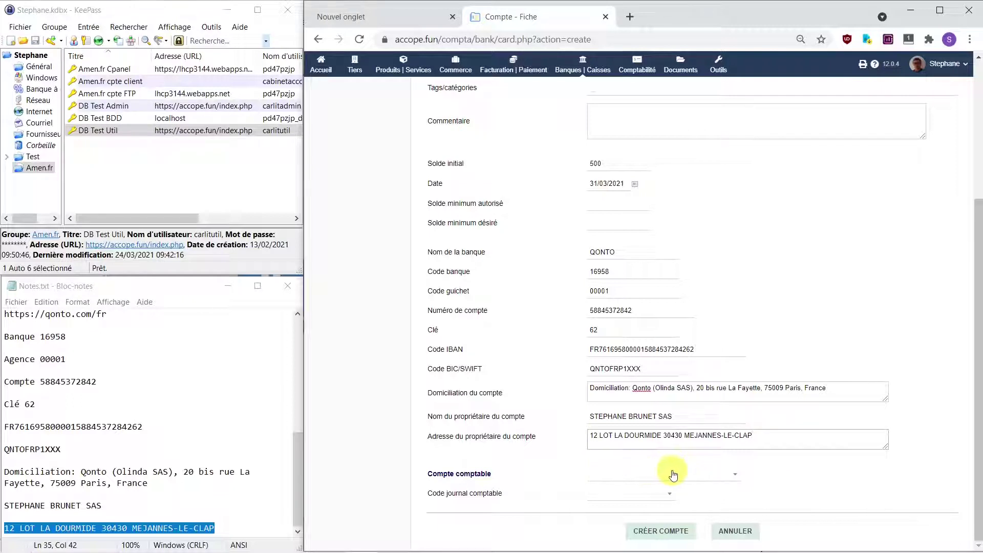
Assign accounting account 512100000 - QONTO and journal BQ1 - Journal QONTO, and create the bank account
click(734, 479)
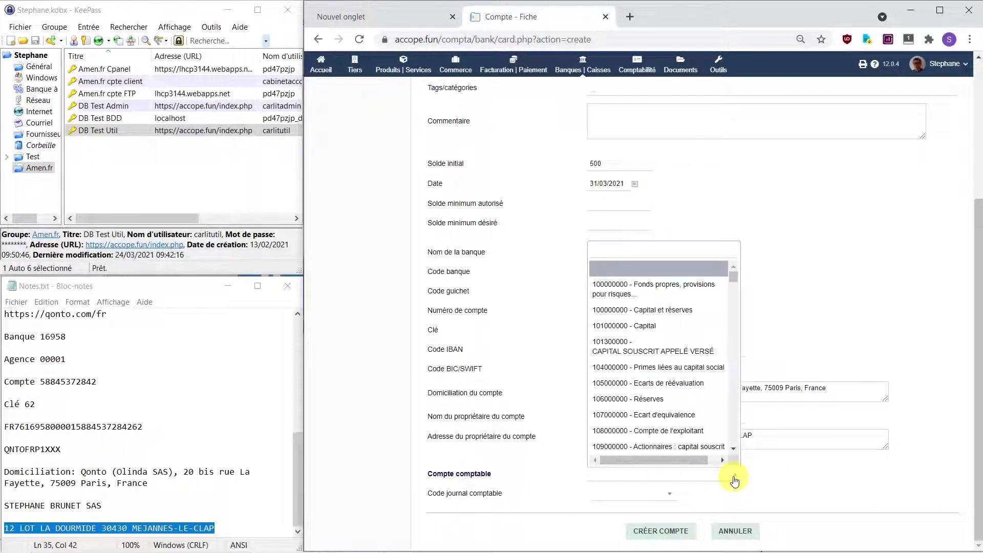
text(512)
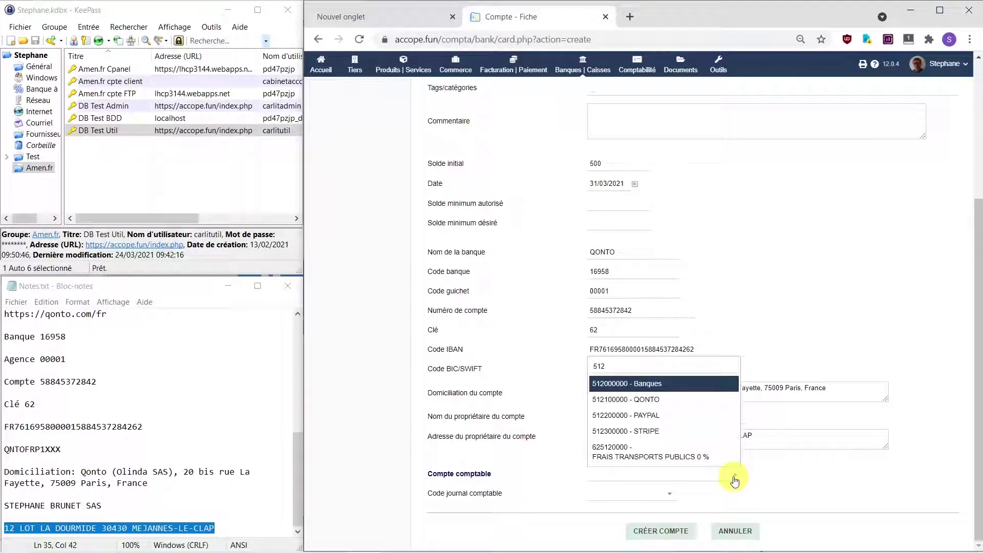
click(667, 399)
click(667, 494)
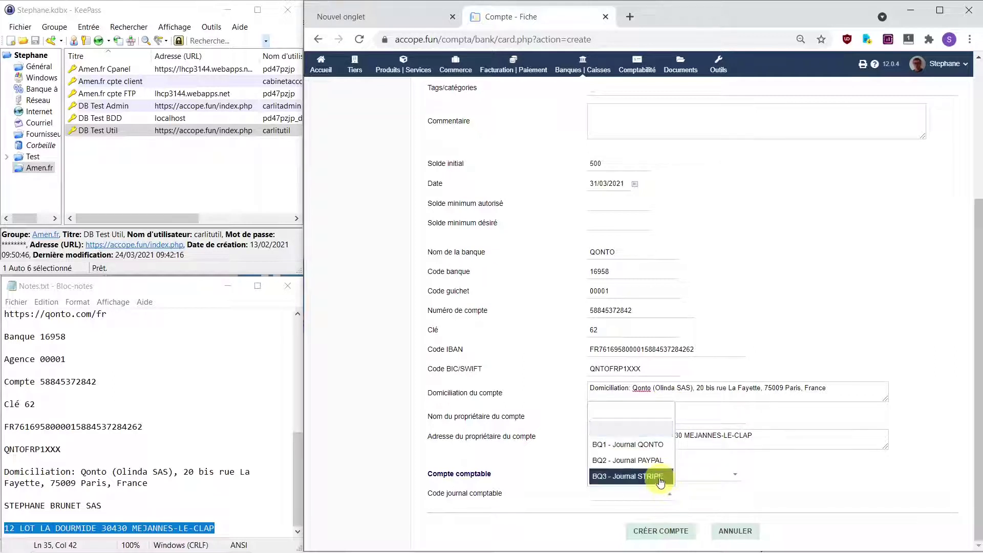
click(652, 446)
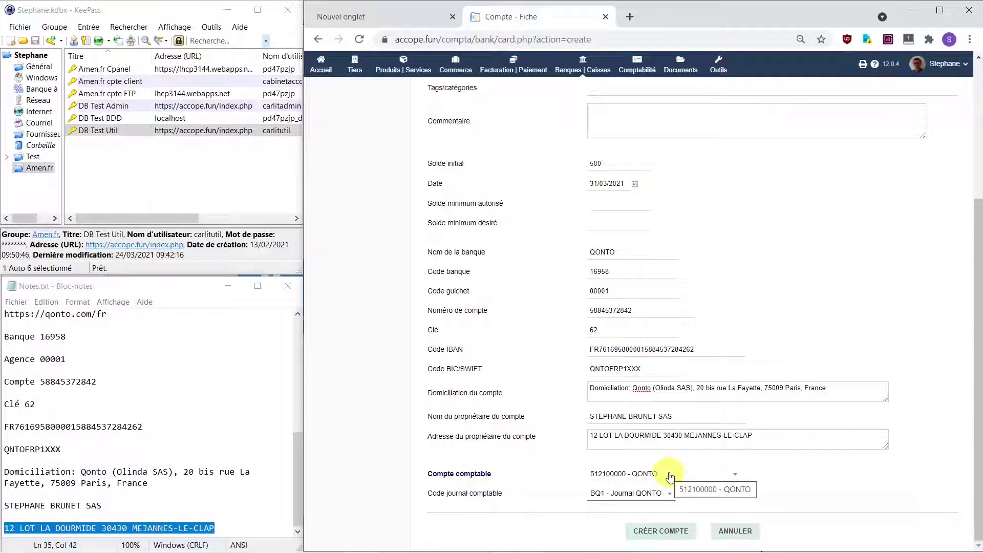
click(667, 531)
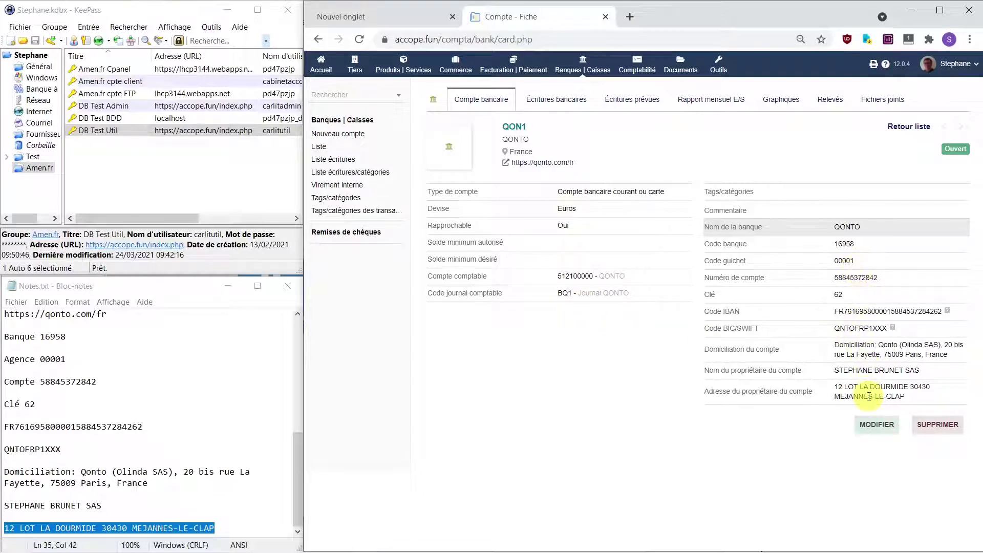
Check the new account's bank entries for the opening balance, and return to the account record
click(562, 102)
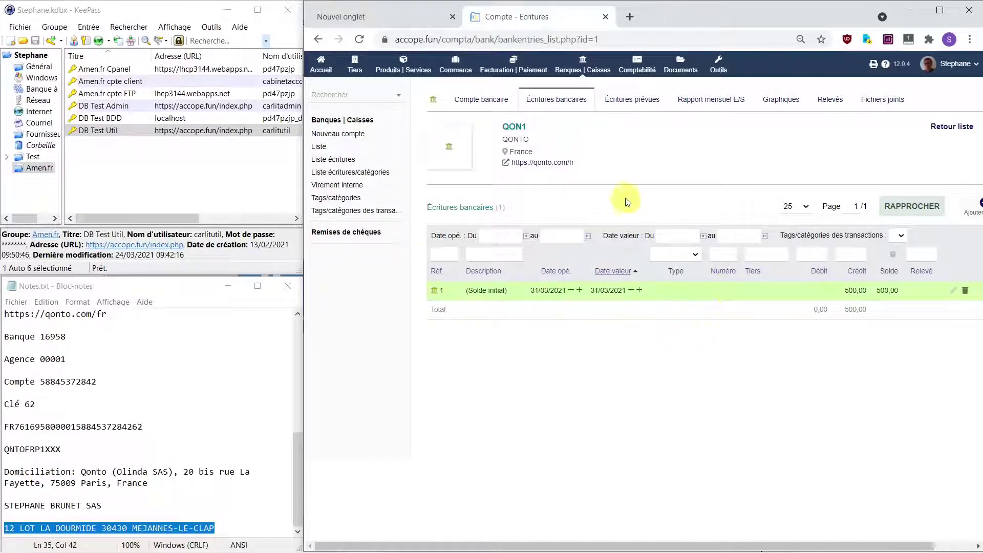
click(488, 105)
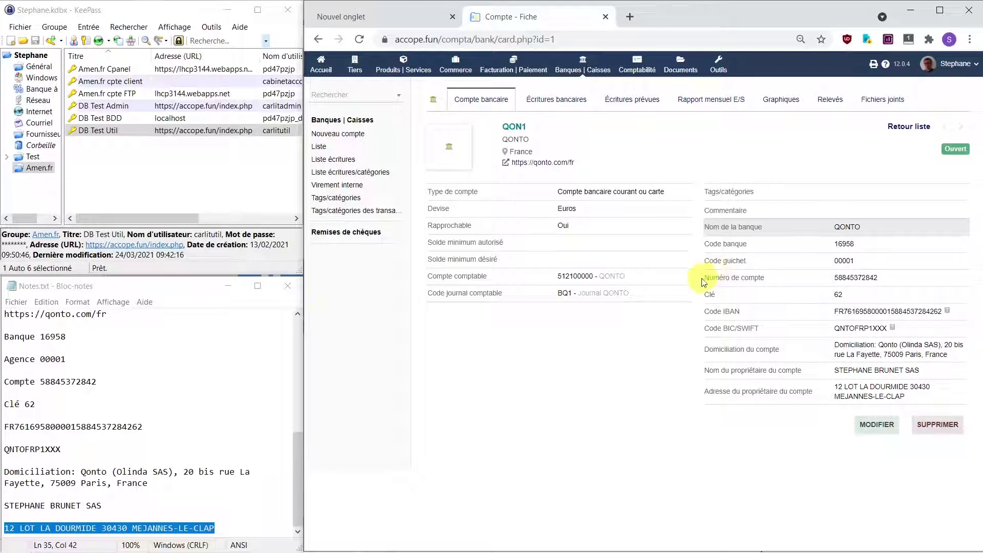
Log out of Dolibarr and sign back in with the username and password of the DB Test Admin entry, auto-filled from KeePass
click(963, 67)
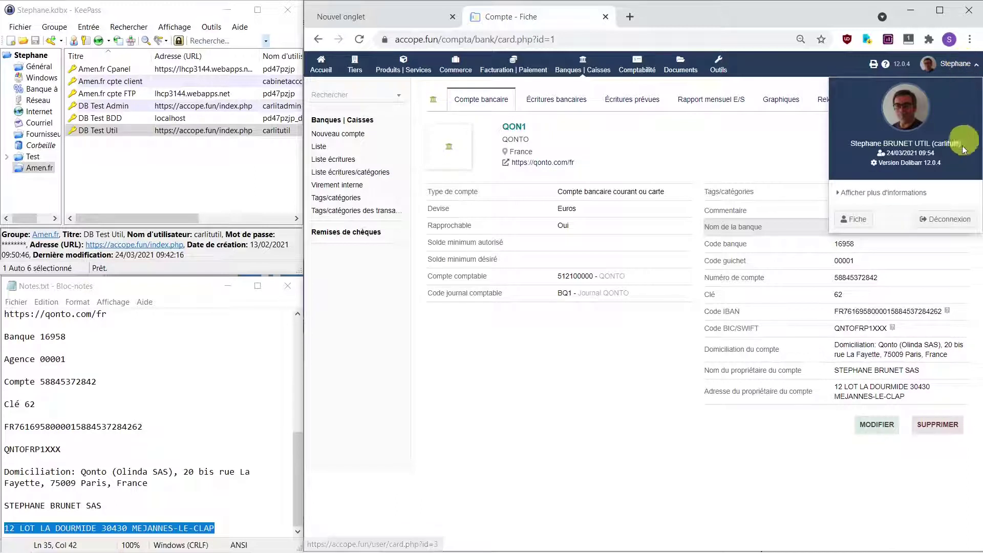
click(948, 222)
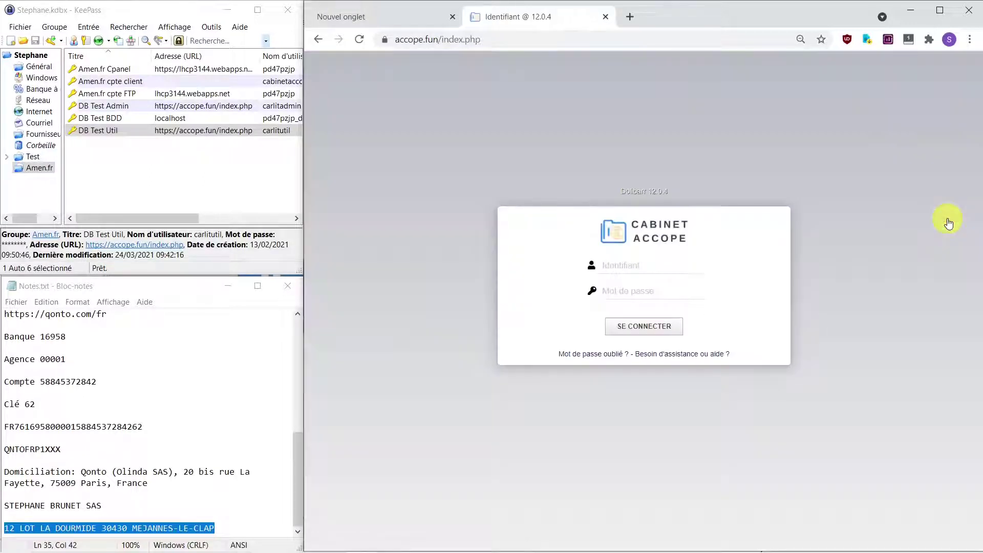
click(200, 106)
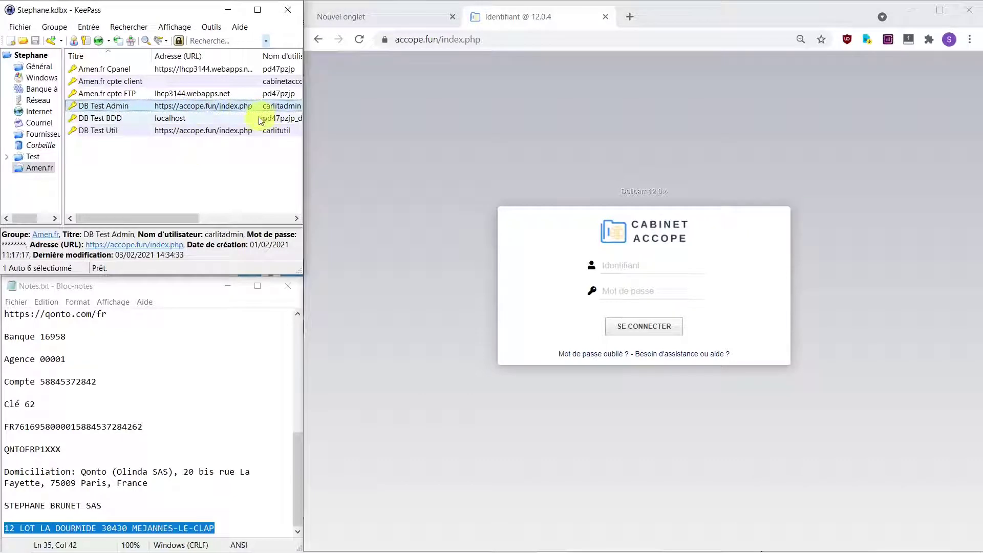
click(609, 262)
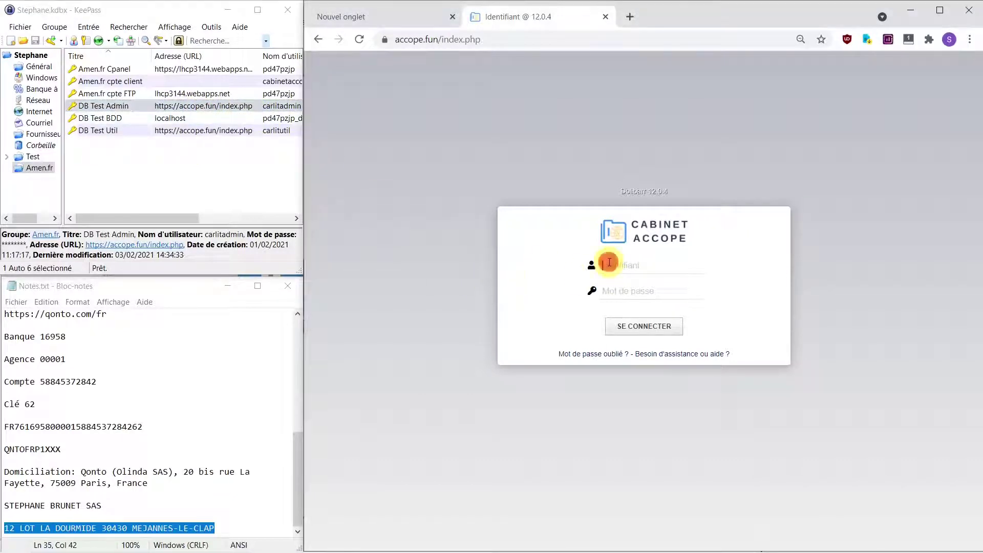
right_click(126, 106)
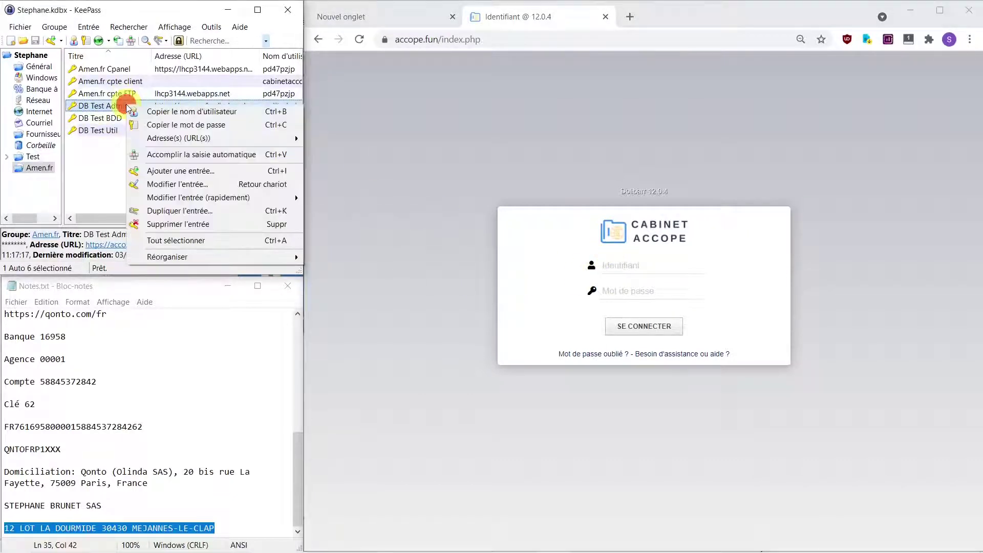
click(160, 154)
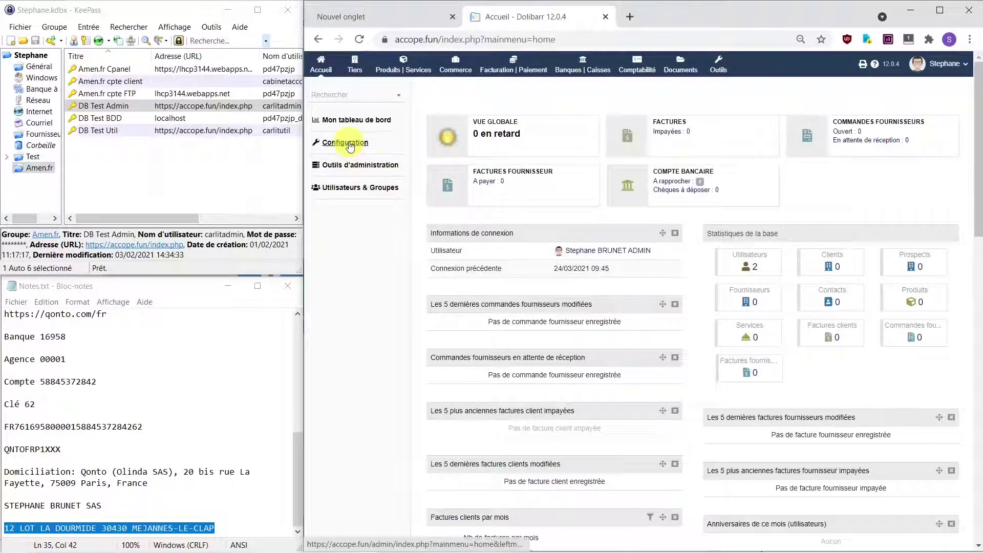
Open the settings of the Factures et avoirs module from the Modules/Applications configuration
click(347, 147)
click(350, 168)
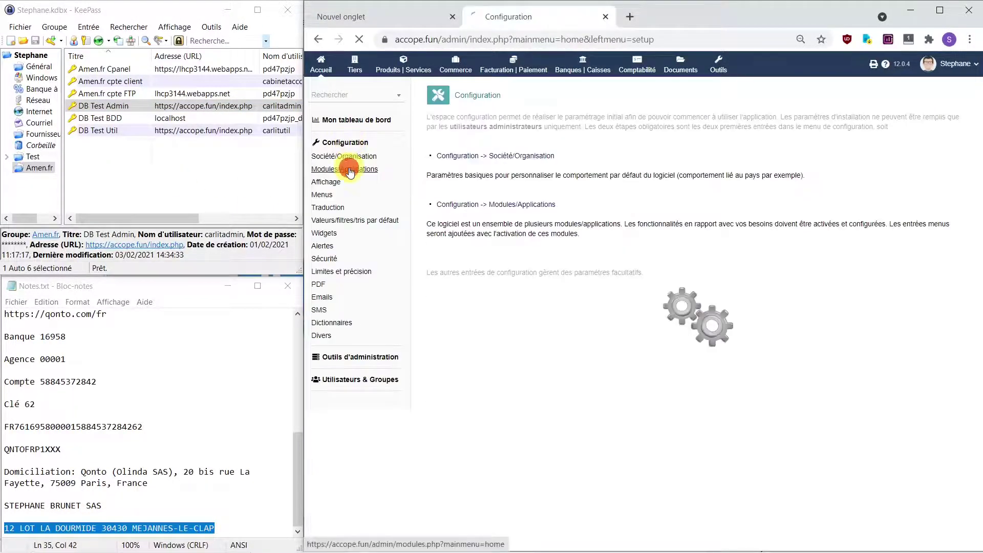
scroll(624, 263, down, 3)
scroll(623, 264, down, 4)
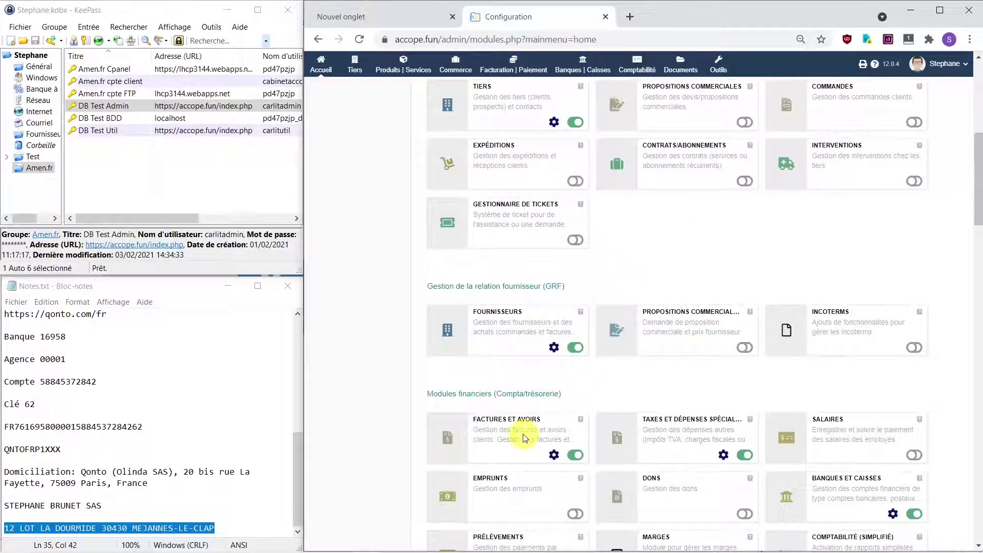
click(554, 455)
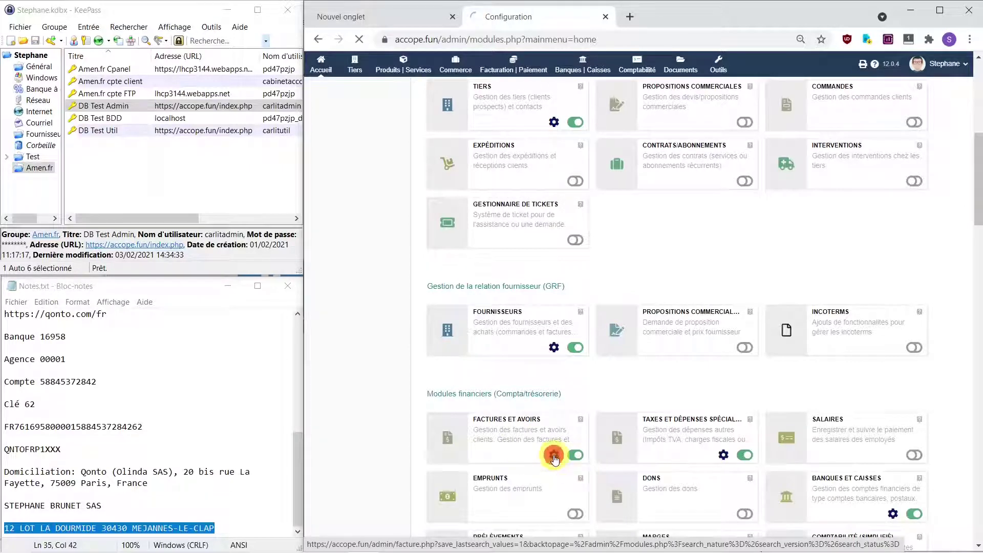
Set the suggested account for bank transfer payments on invoices to QONTO and save the payment mode settings
scroll(554, 458, down, 6)
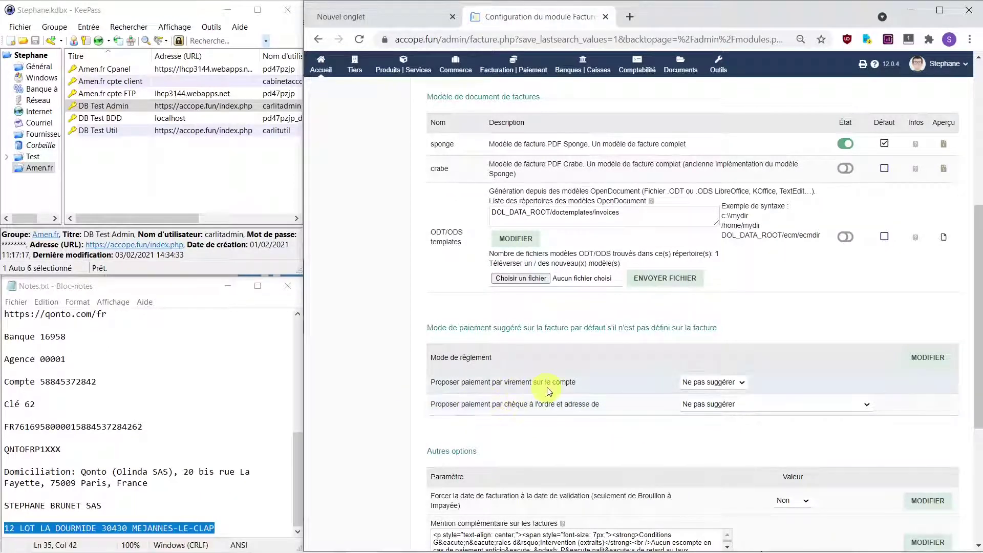
click(743, 383)
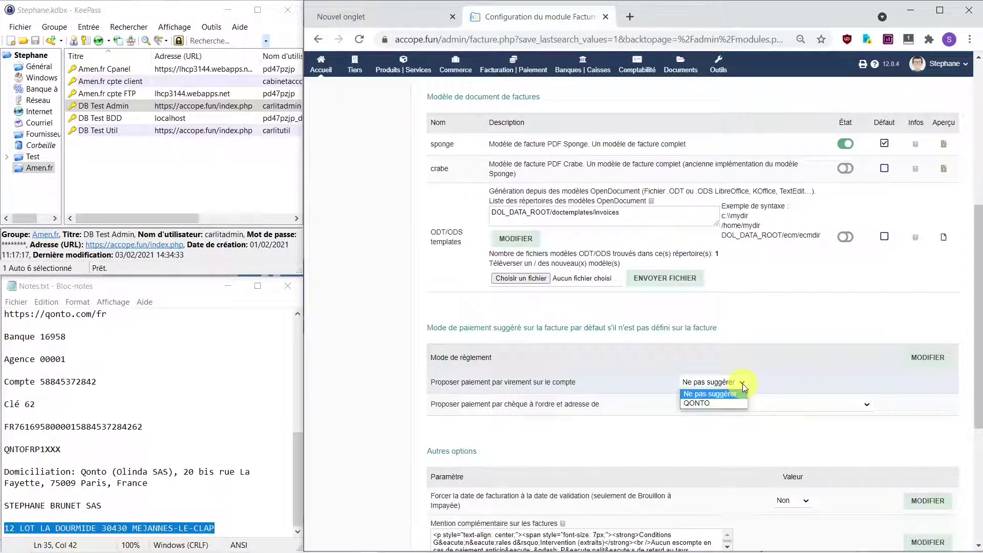
click(714, 403)
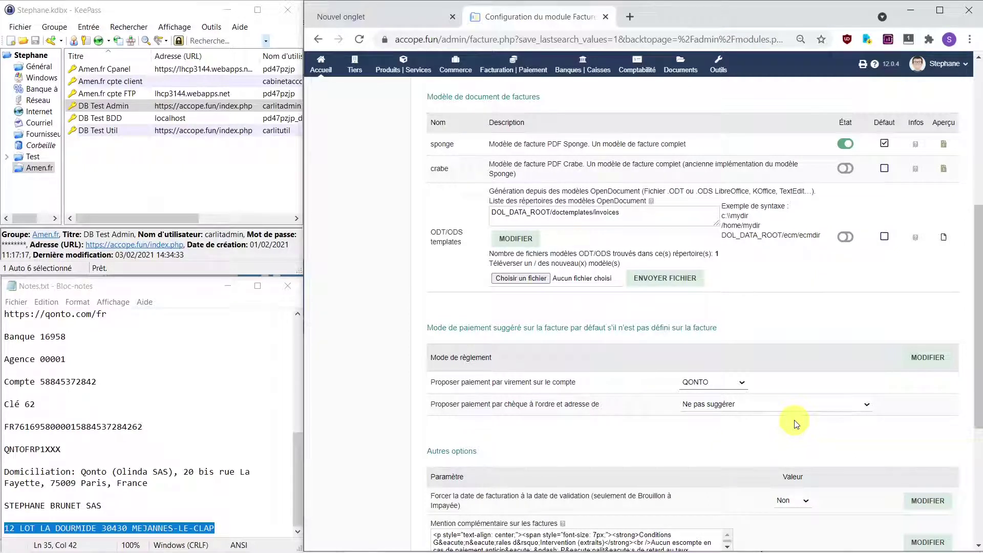
click(932, 360)
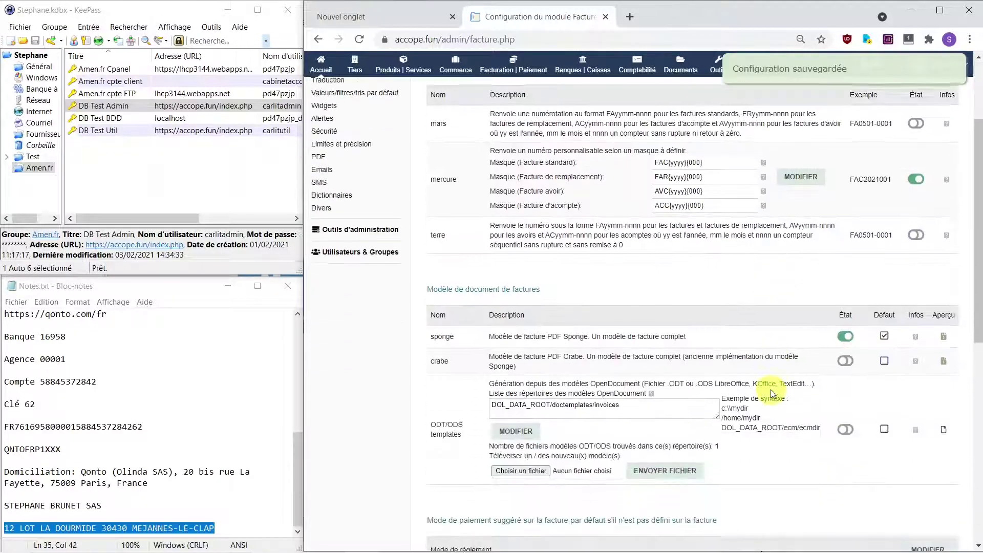
scroll(773, 392, down, 1)
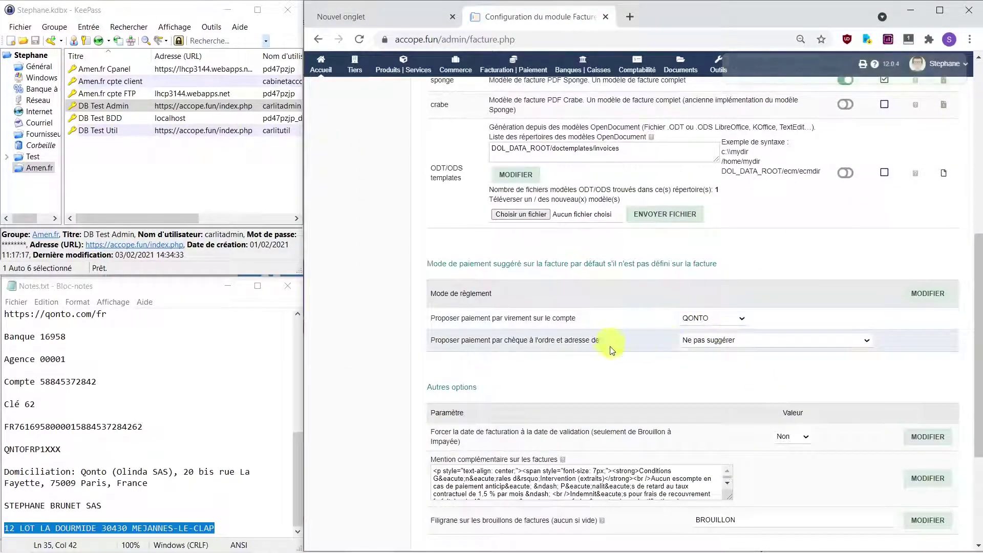